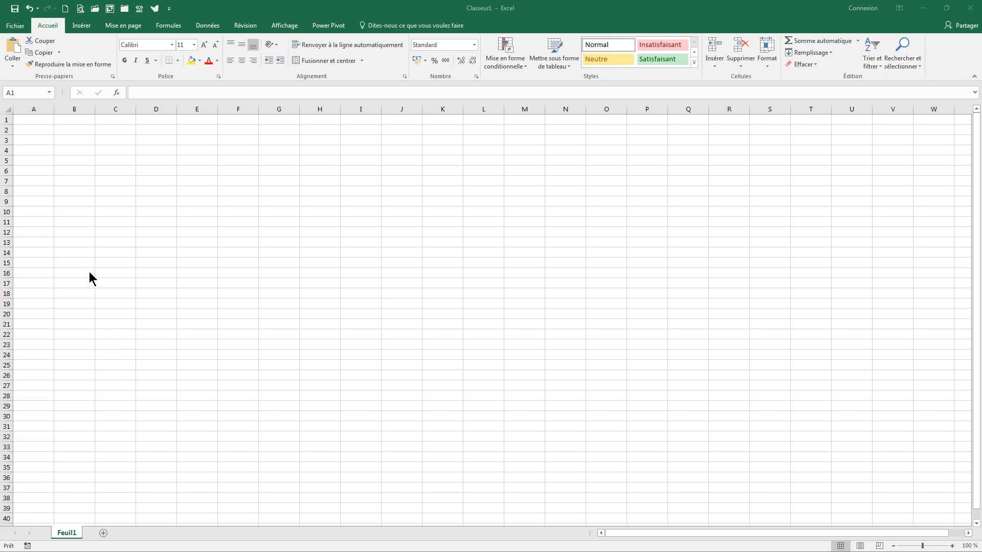
Open the workbook 1-FRANCE.xlsx from the Power Pivot 2016 fichiers travail folder and enable editing
left_click(93, 8)
left_click(94, 9)
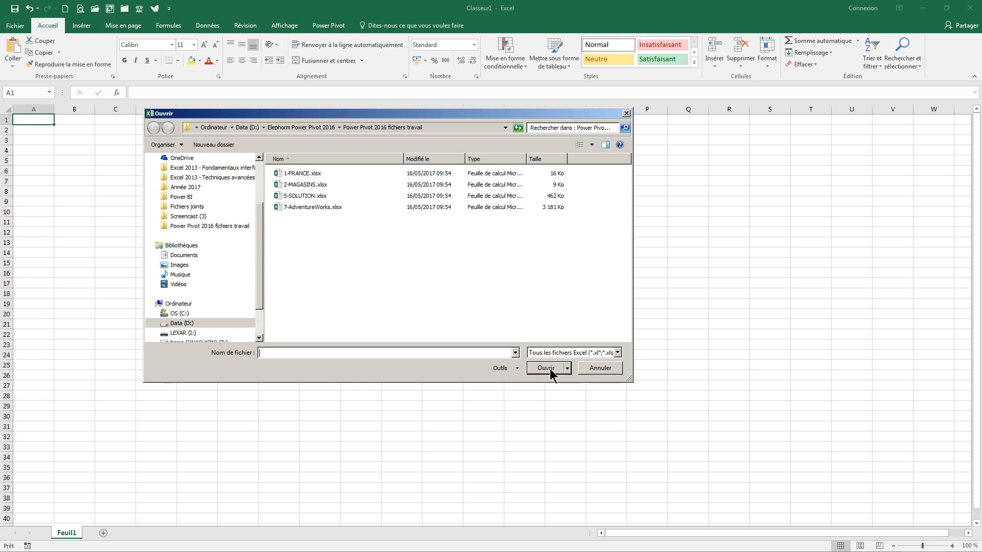
left_click(310, 176)
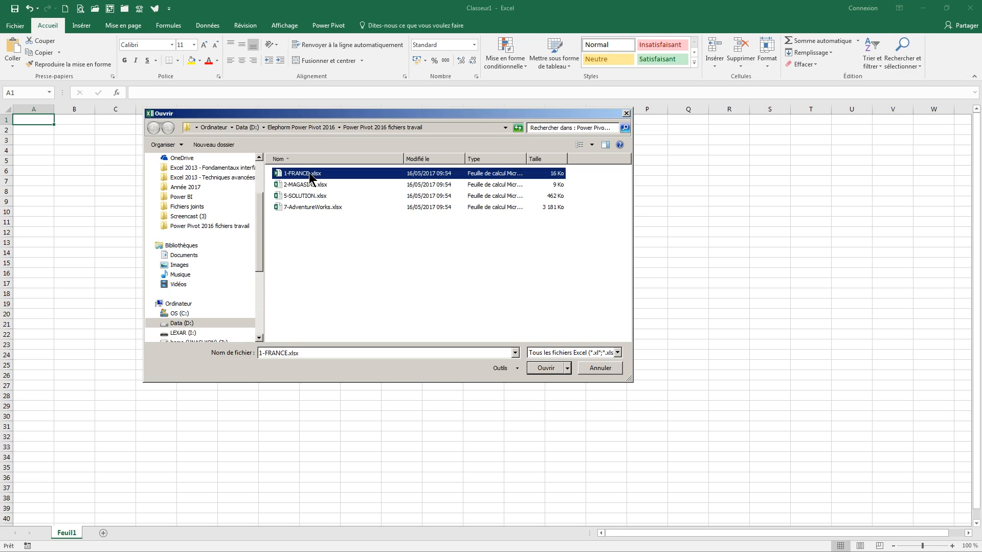
left_click(546, 369)
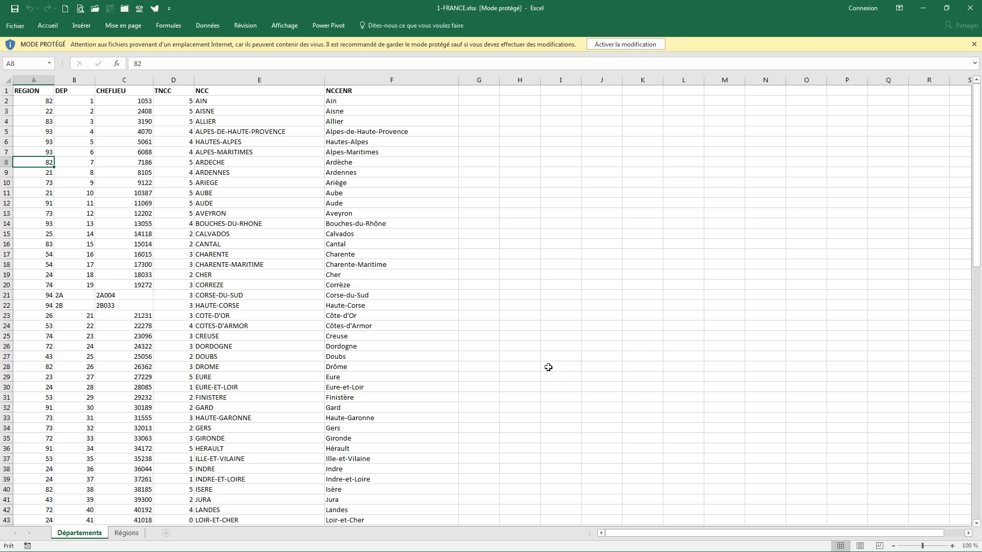
left_click(602, 45)
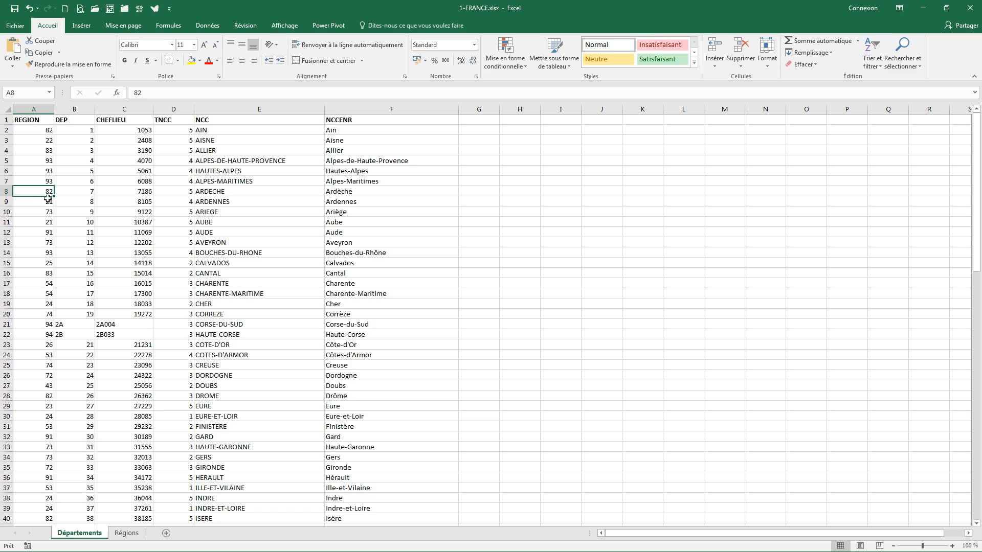
Examine the NCC, DEP and REGION columns of the Départements sheet and look up Allier's region code 83 on the Régions sheet
left_click(232, 106)
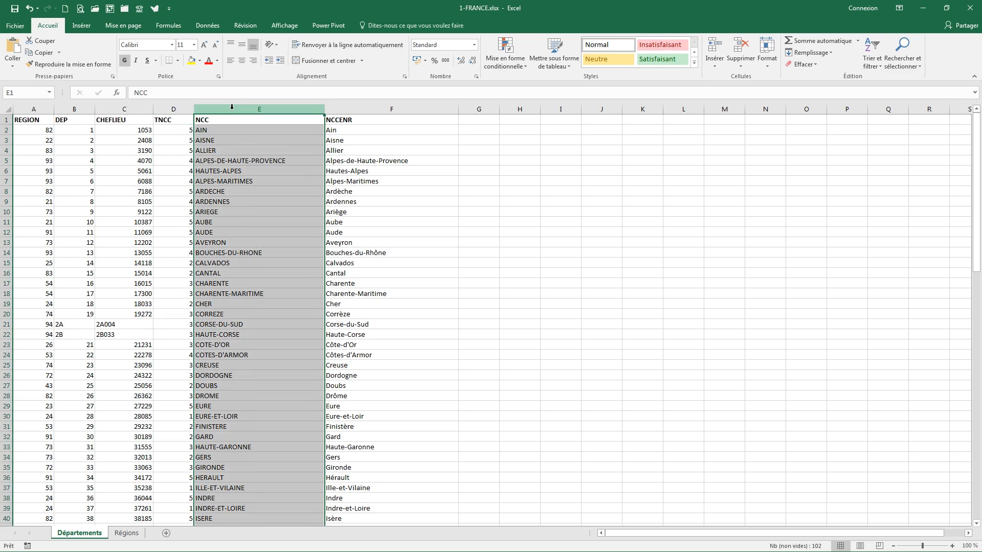
left_click(88, 109)
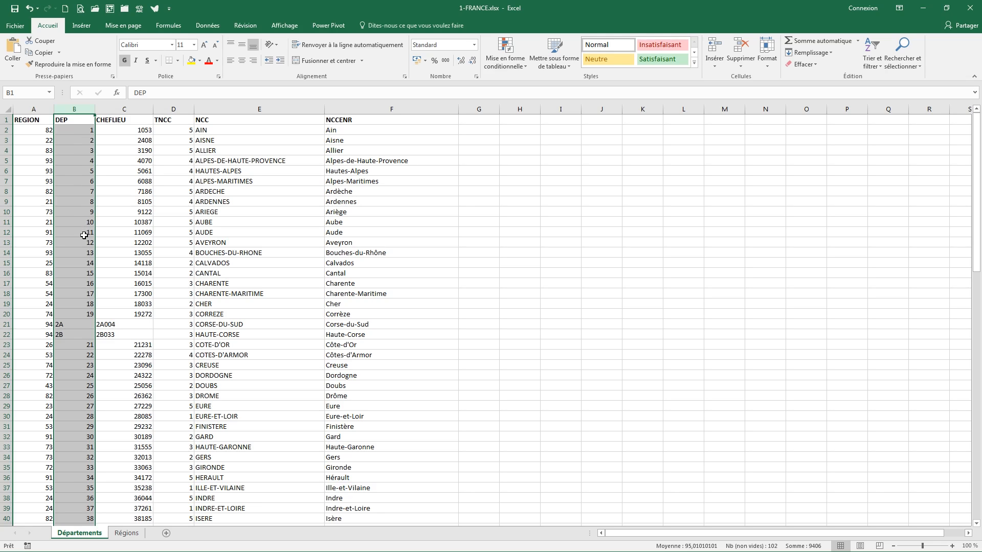
left_click(86, 152)
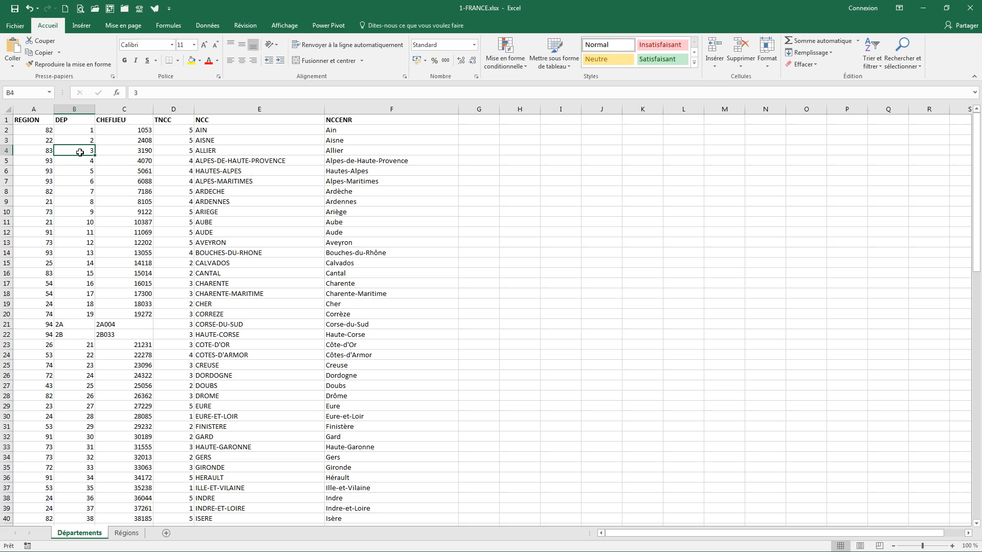
left_click(43, 153)
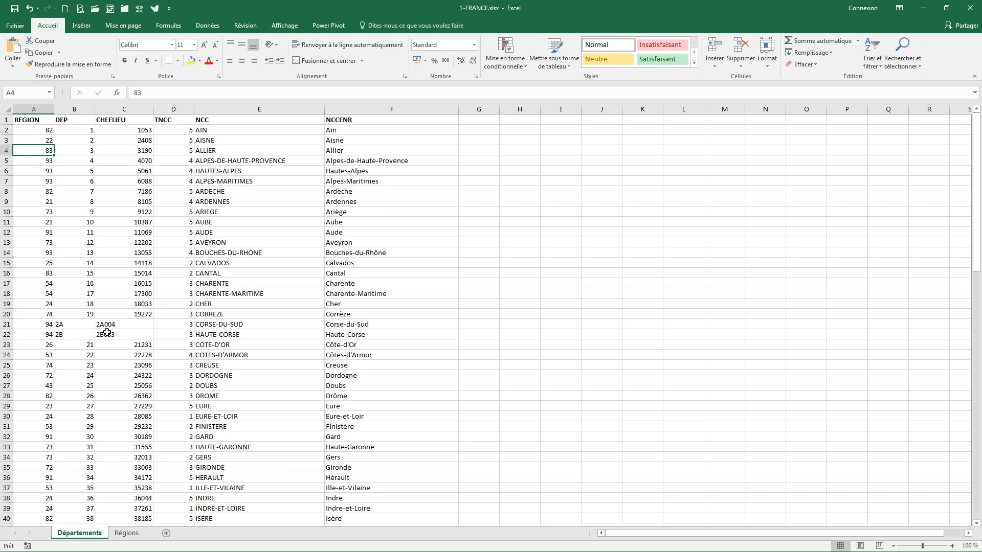
left_click(126, 534)
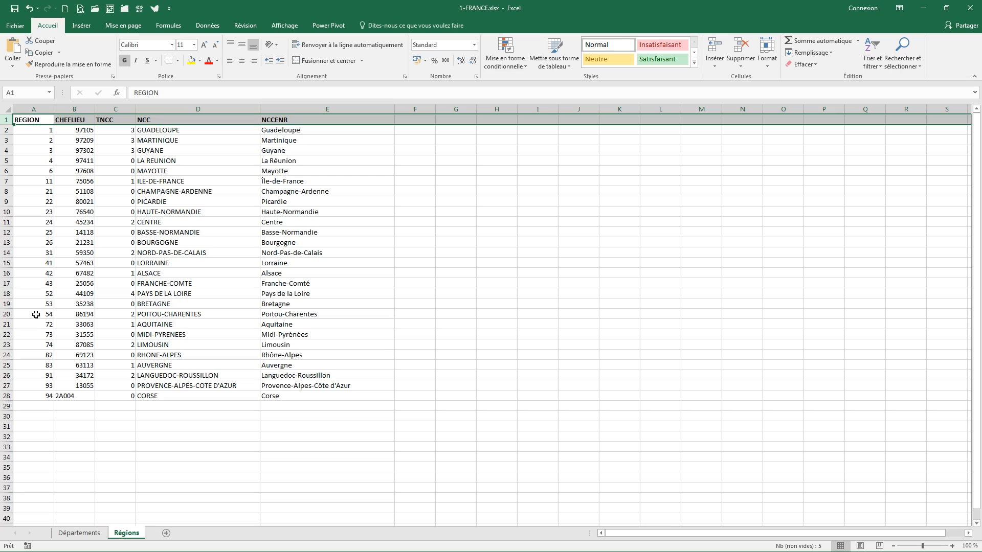
left_click(35, 366)
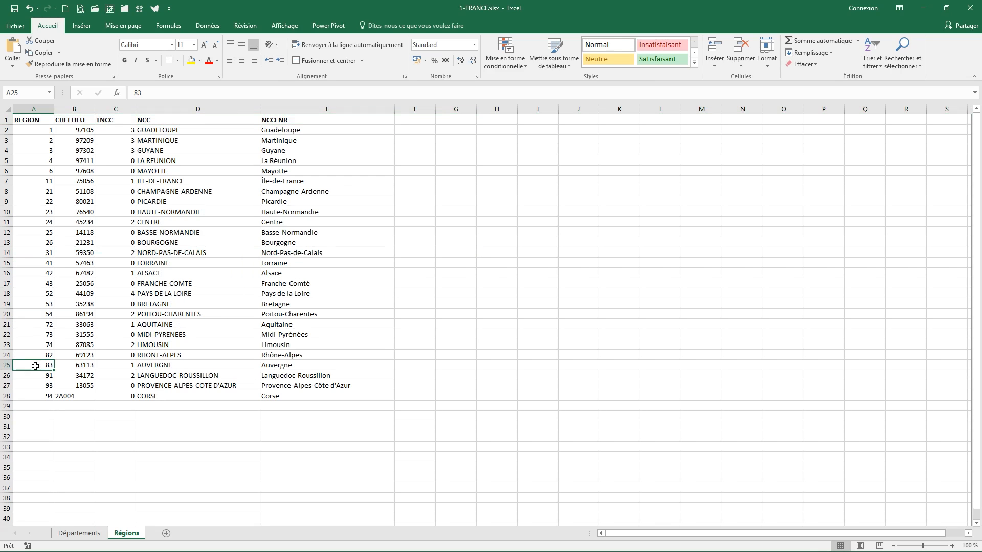
left_click(166, 366)
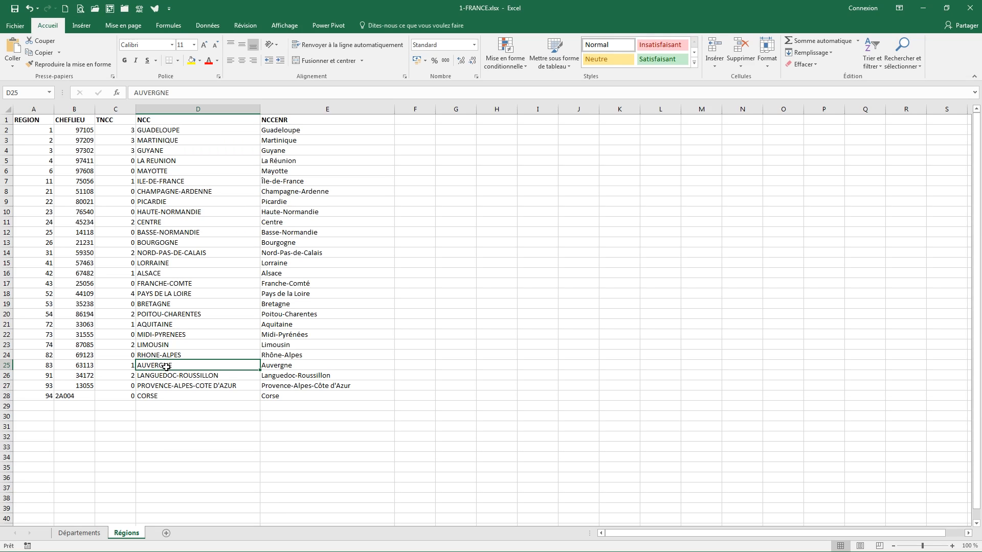
Convert the Départements sheet's data range A1:F102 into a table with headers
left_click(77, 533)
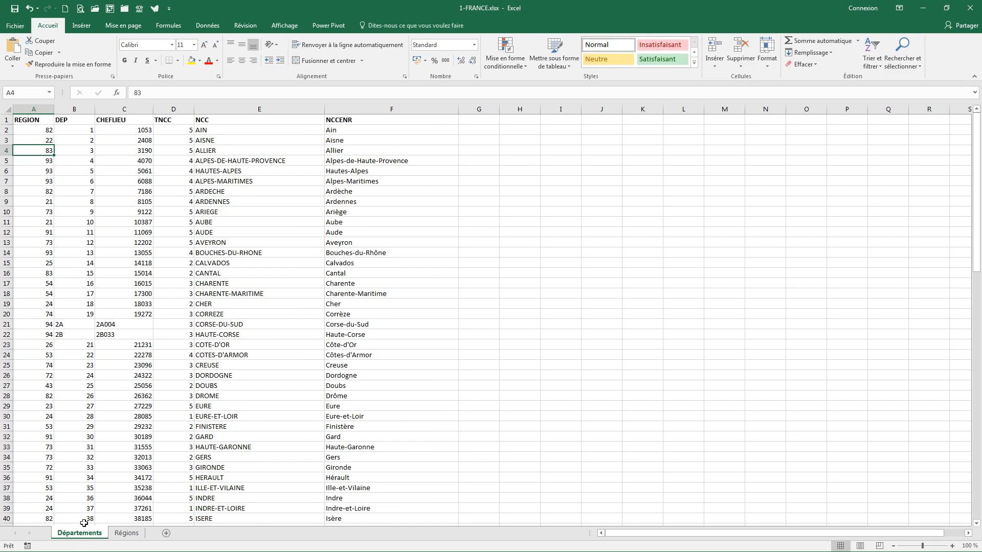
left_click(81, 153)
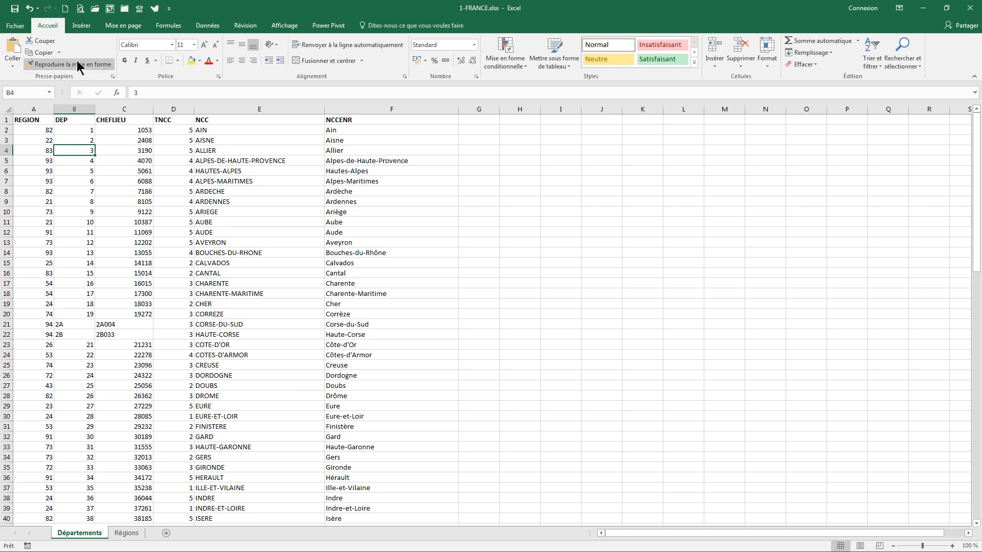
left_click(80, 27)
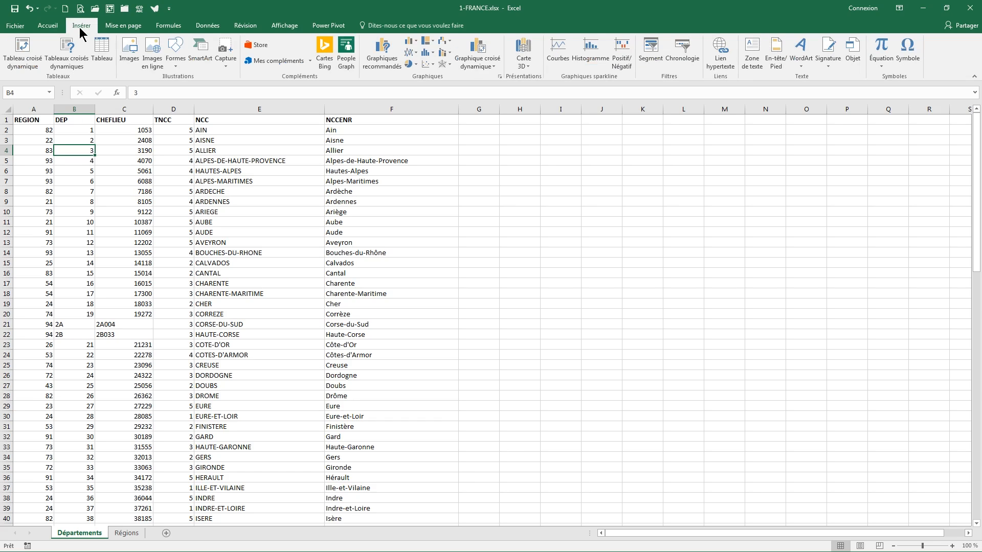
left_click(102, 51)
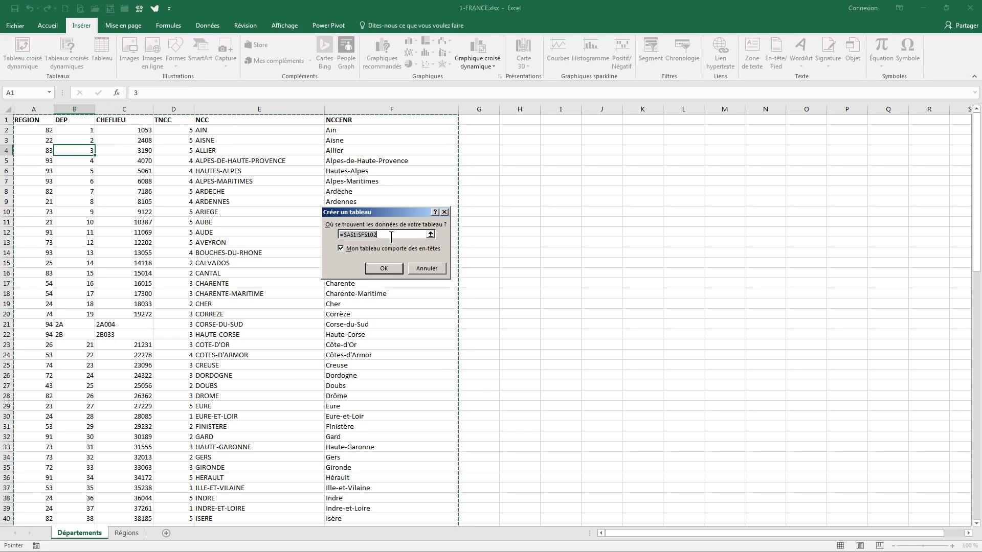
left_click(341, 249)
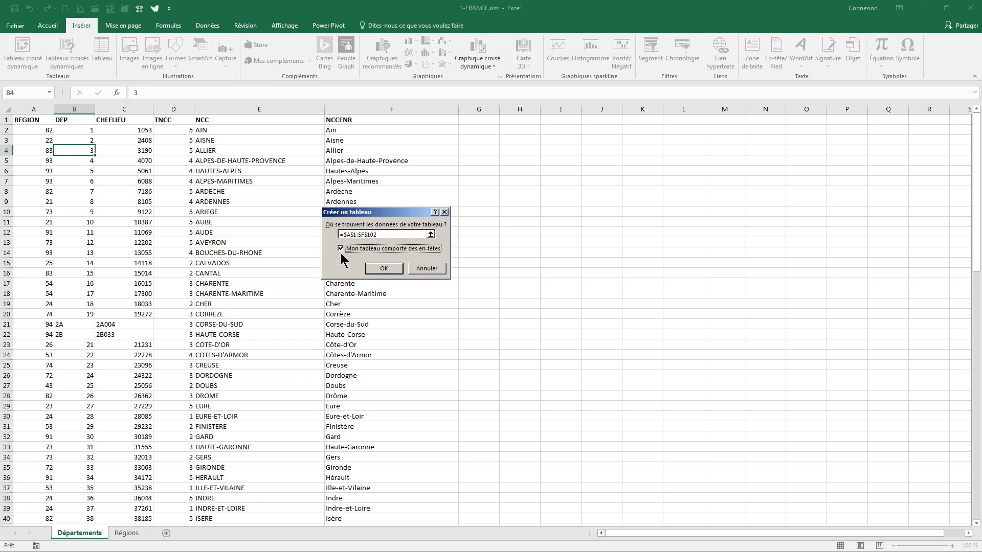
left_click(382, 269)
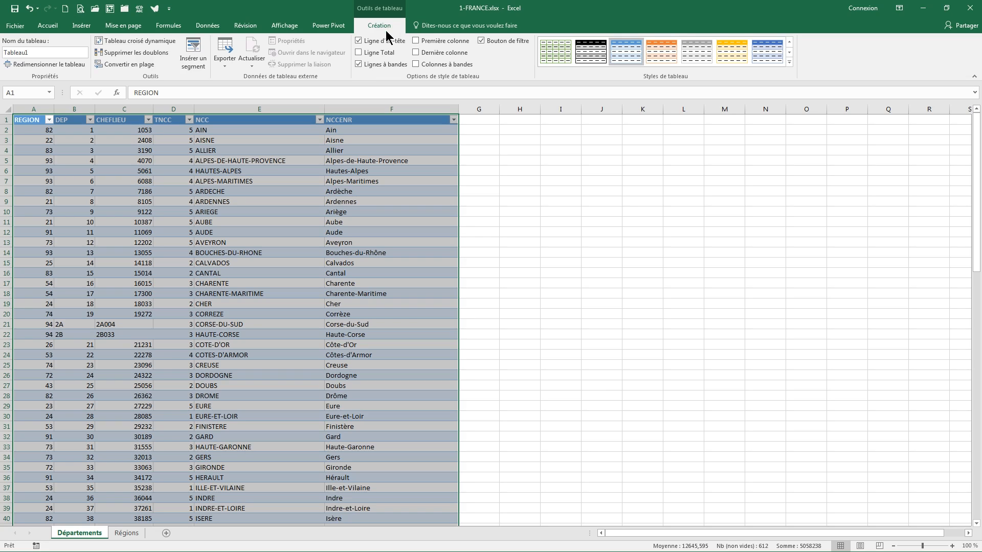
Try a total row on the Départements table with the Nombre function under CHEFLIEU, and remove the total row
left_click(358, 53)
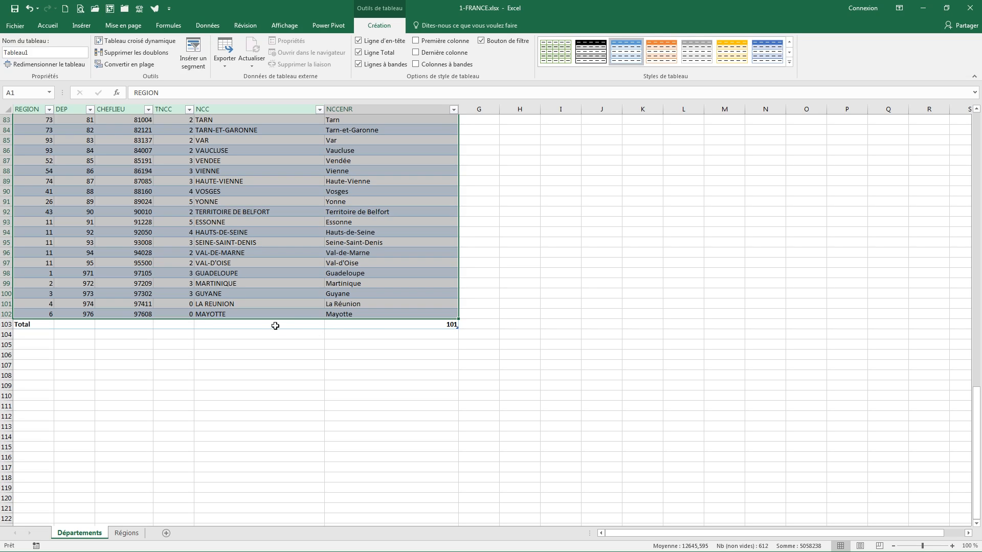
left_click(140, 326)
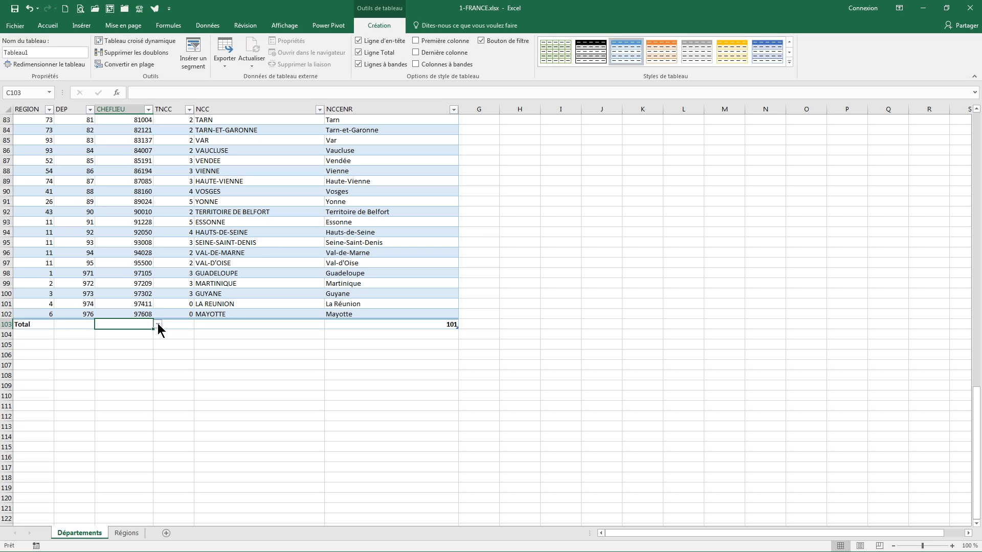
left_click(158, 325)
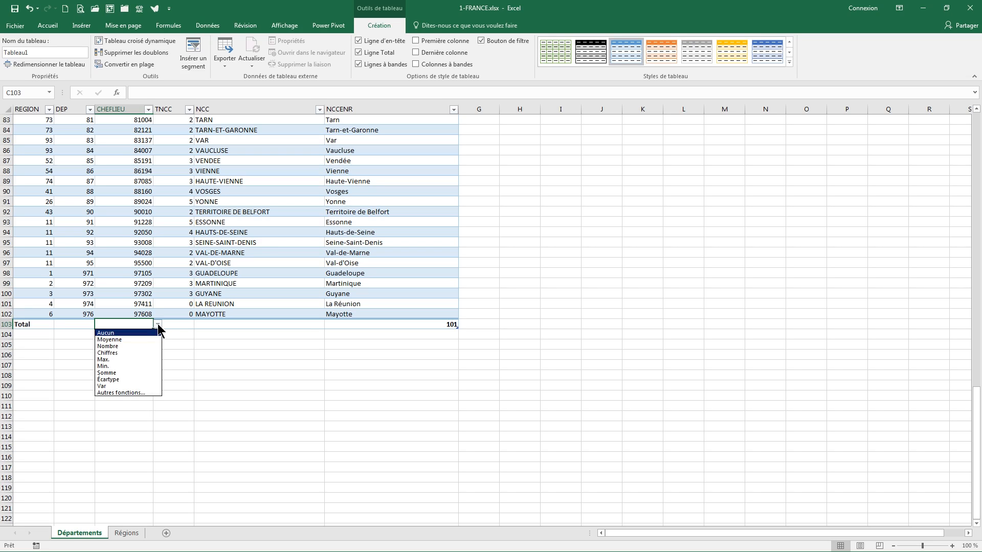
left_click(145, 346)
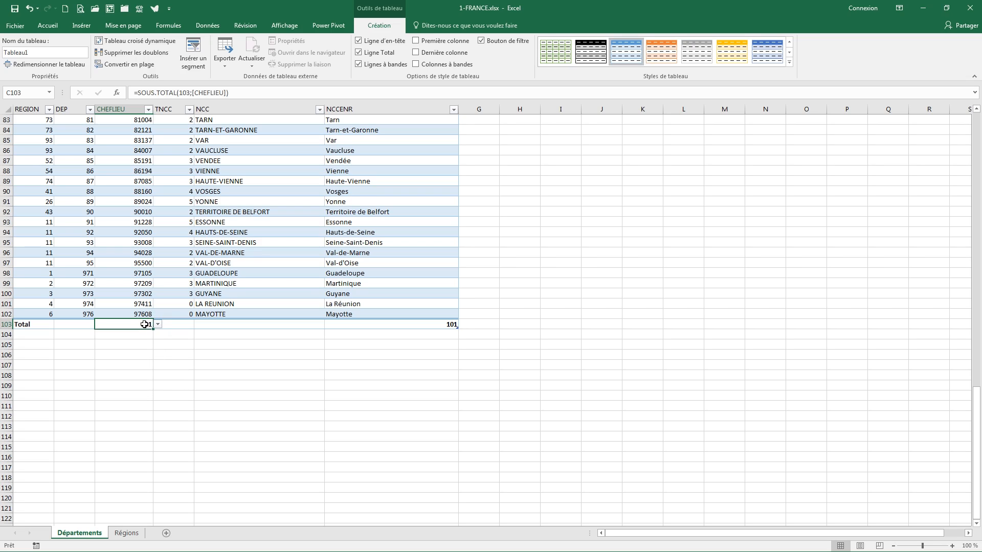
left_click(358, 52)
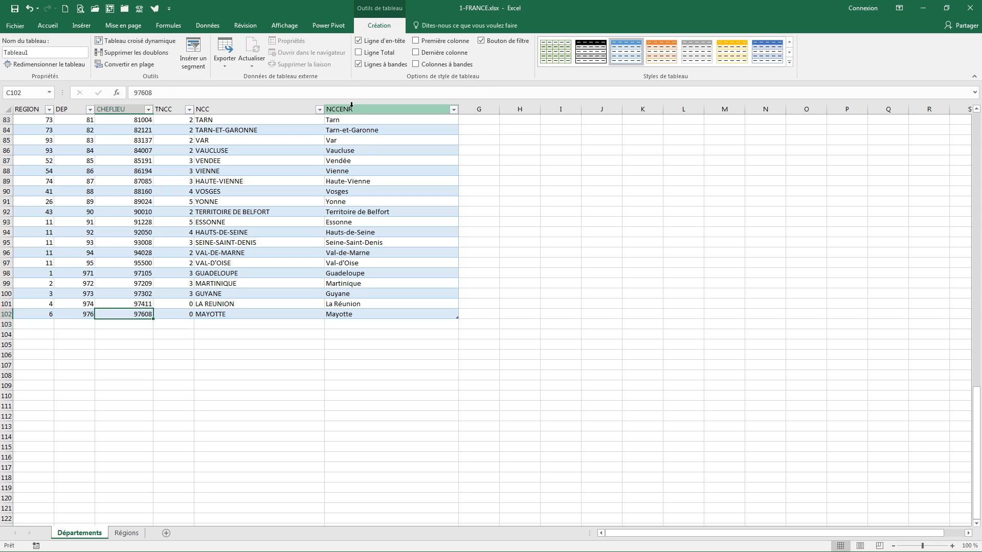
left_click(200, 139)
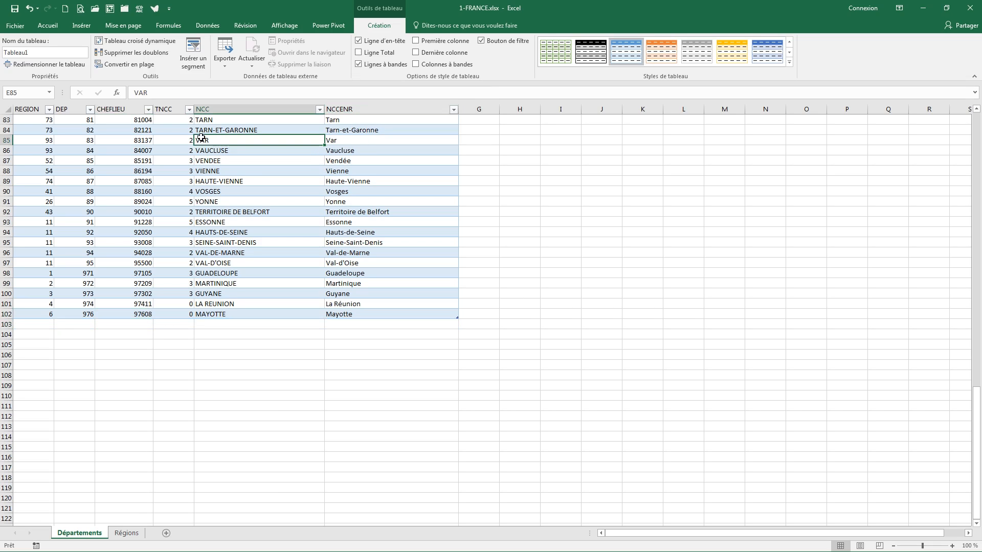
key("ctrl+Up")
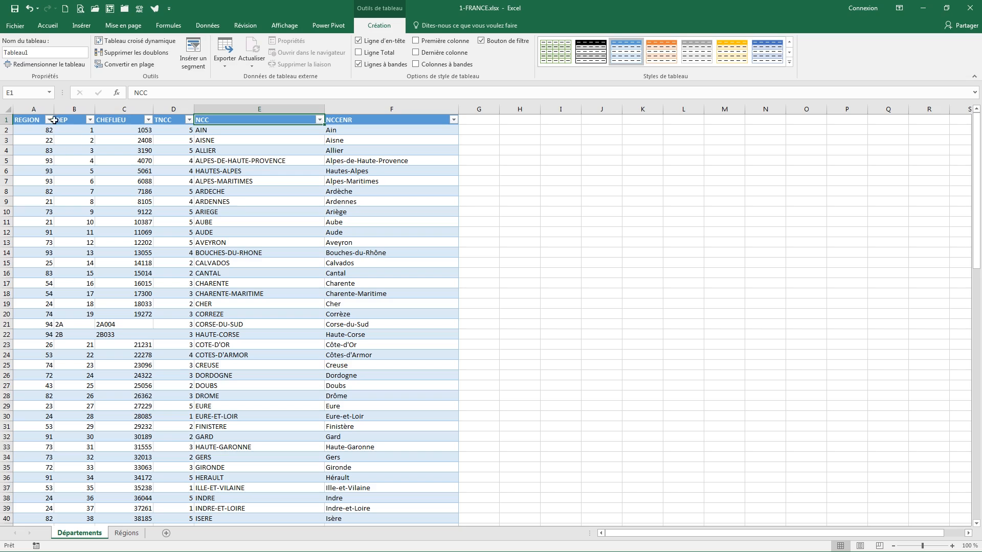
left_click(90, 120)
left_click(91, 121)
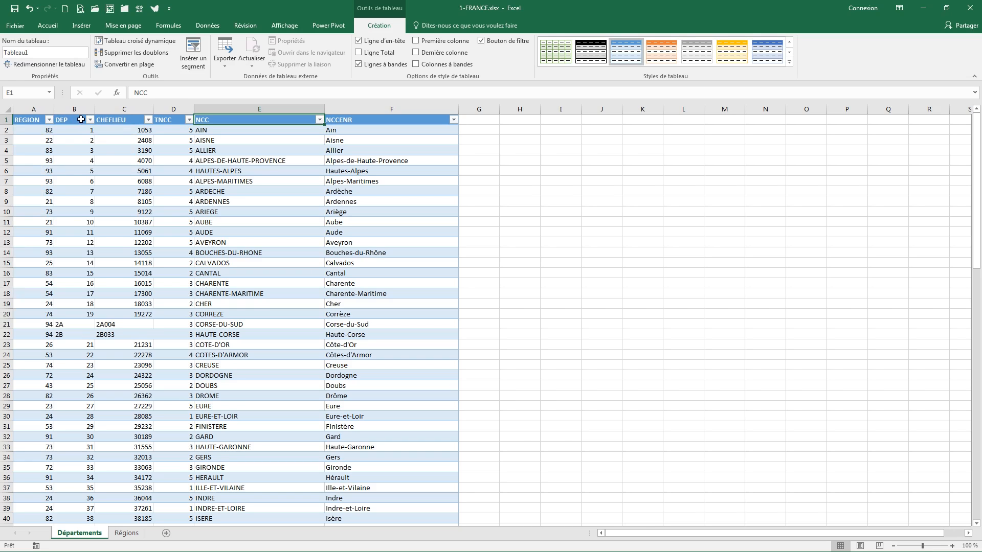
Rename the Départements table as tab_Dept
left_click(45, 53)
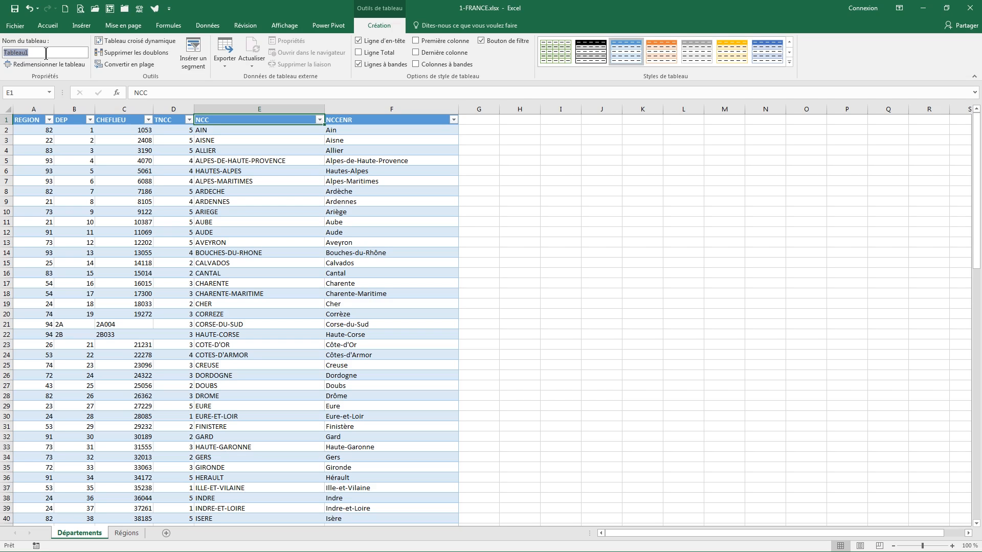
type("Tab")
key("BackSpace")
key("BackSpace")
key("BackSpace")
type("tab")
type("_Dept")
Convert the Régions sheet's data range A1:E28 into a table with headers
left_click(127, 533)
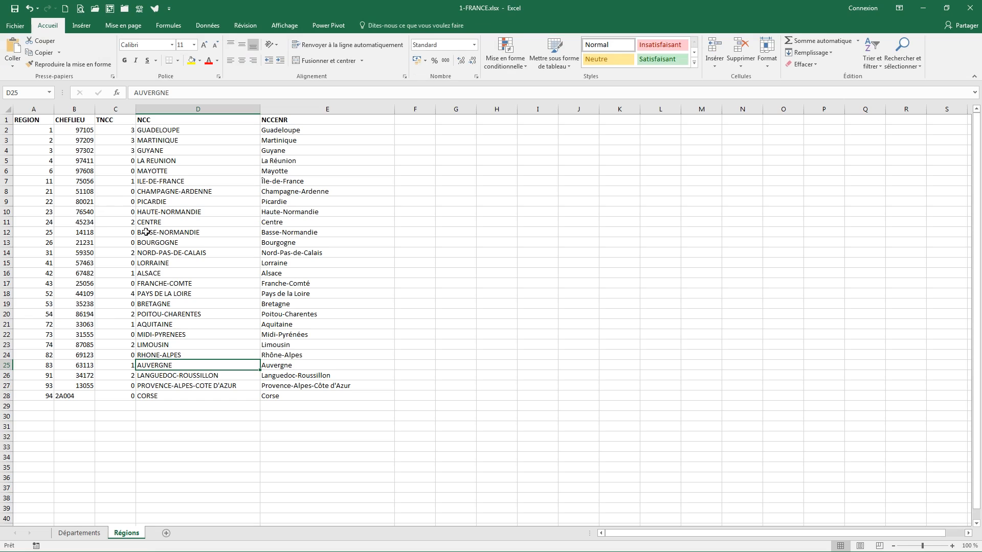
left_click(82, 26)
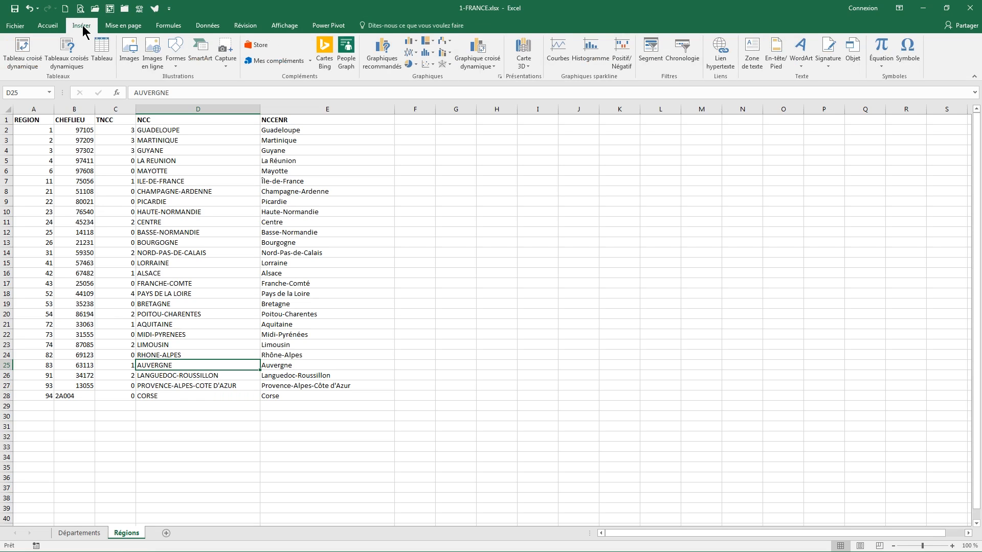
left_click(102, 49)
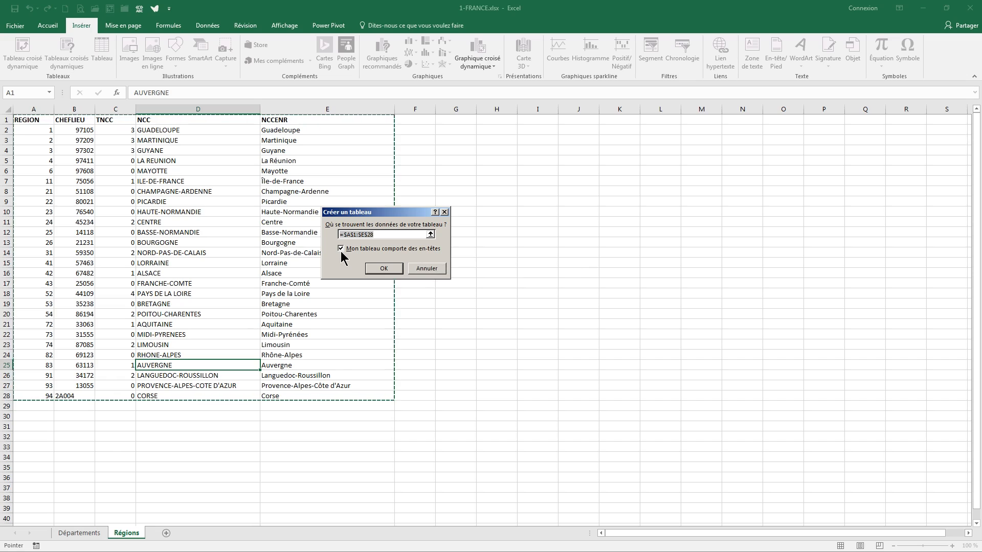
left_click(381, 268)
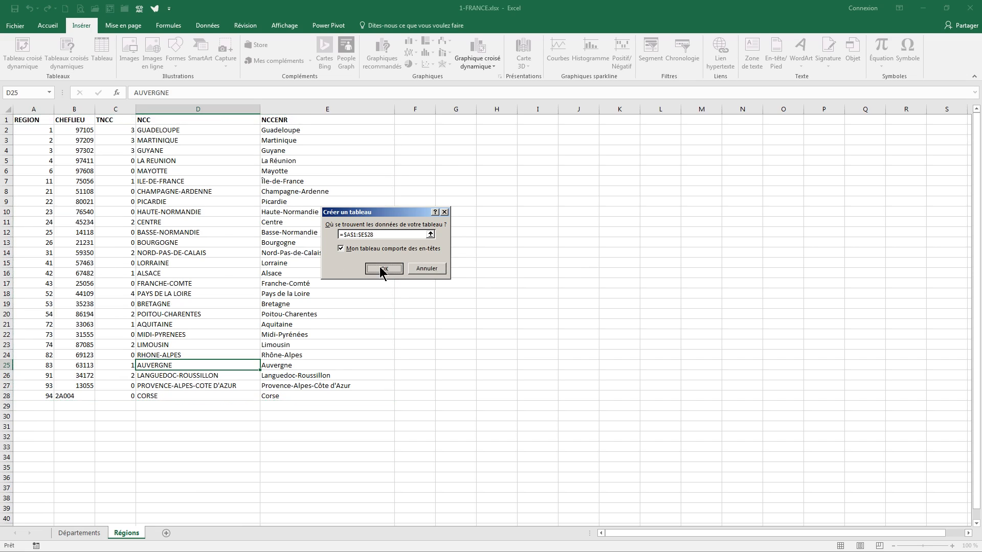
Rename the Régions table as tab_Regions
left_click(43, 52)
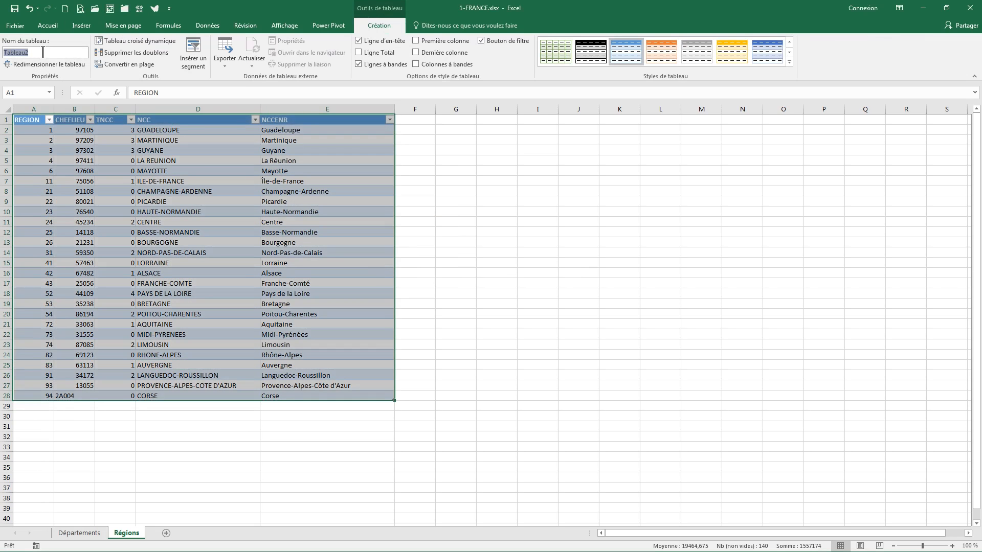
type("tab_Regions")
left_click(104, 193)
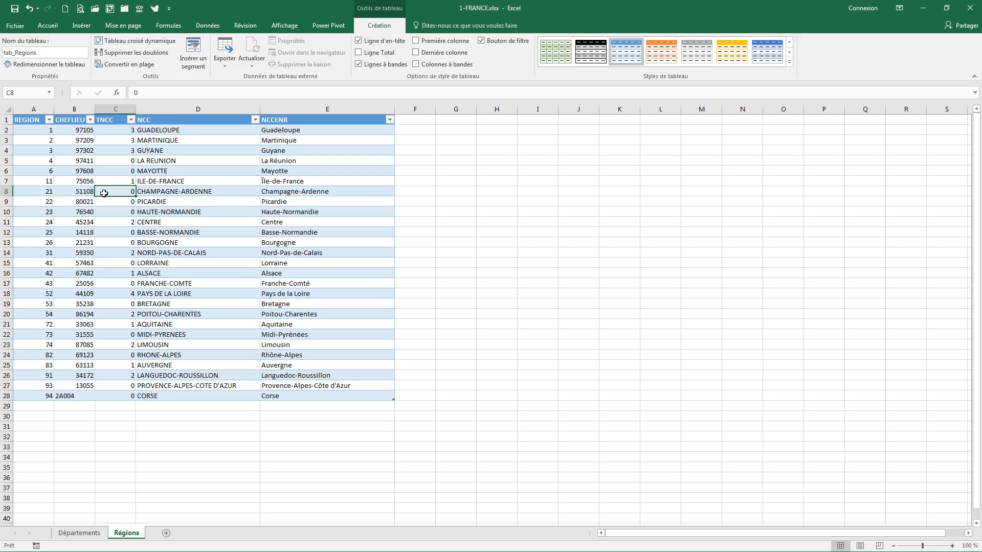